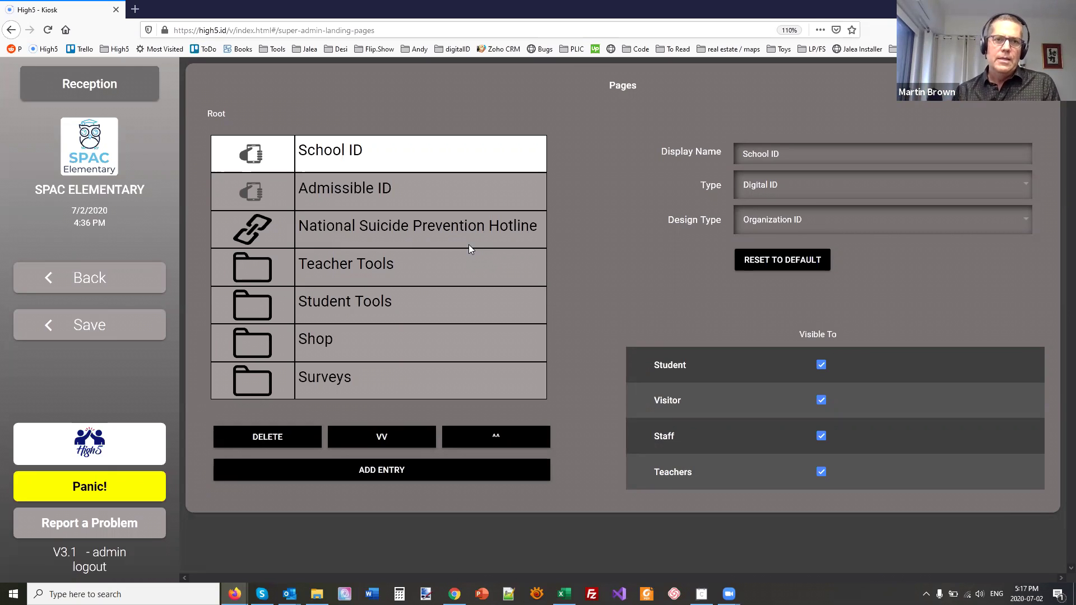
Look inside the Teacher Tools and Student Tools folders, returning to Root after each
{"action": "left_click", "coordinate": [389, 286]}
{"action": "left_click", "coordinate": [390, 279]}
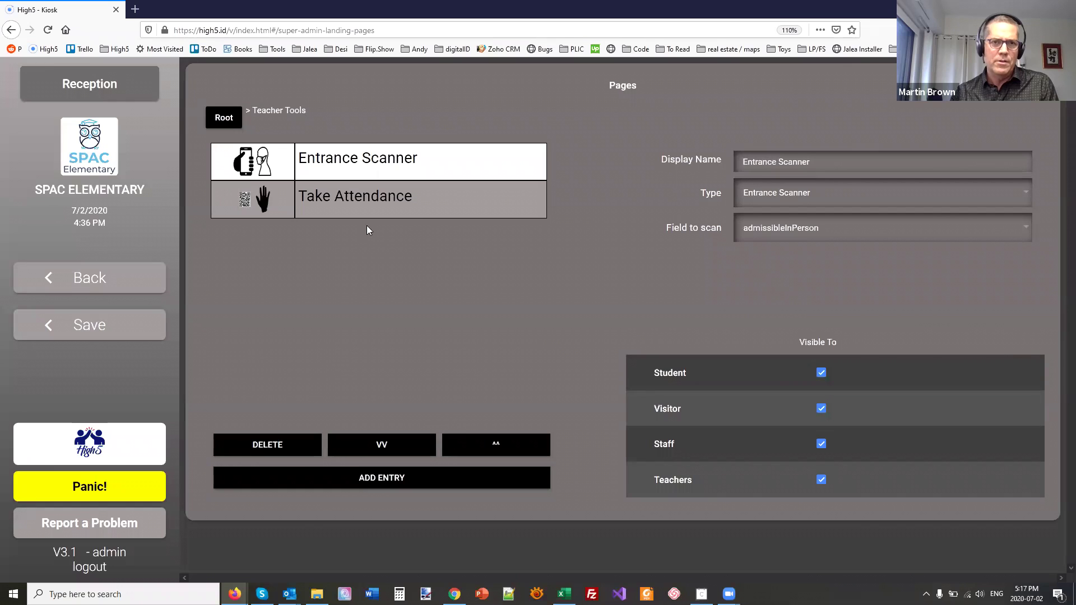
{"action": "left_click", "coordinate": [227, 118]}
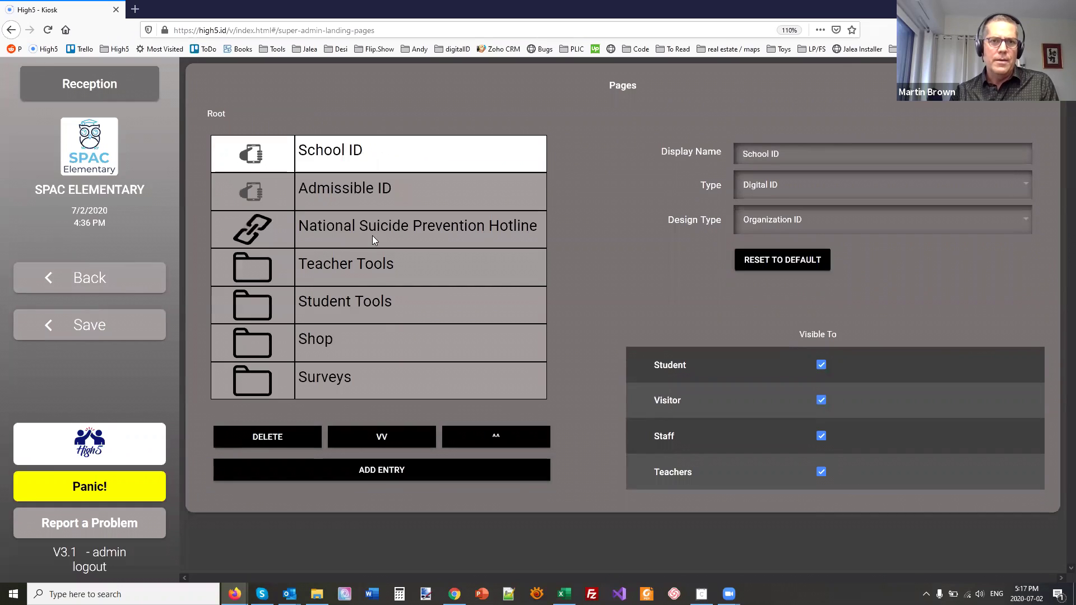
{"action": "double_click", "coordinate": [384, 317]}
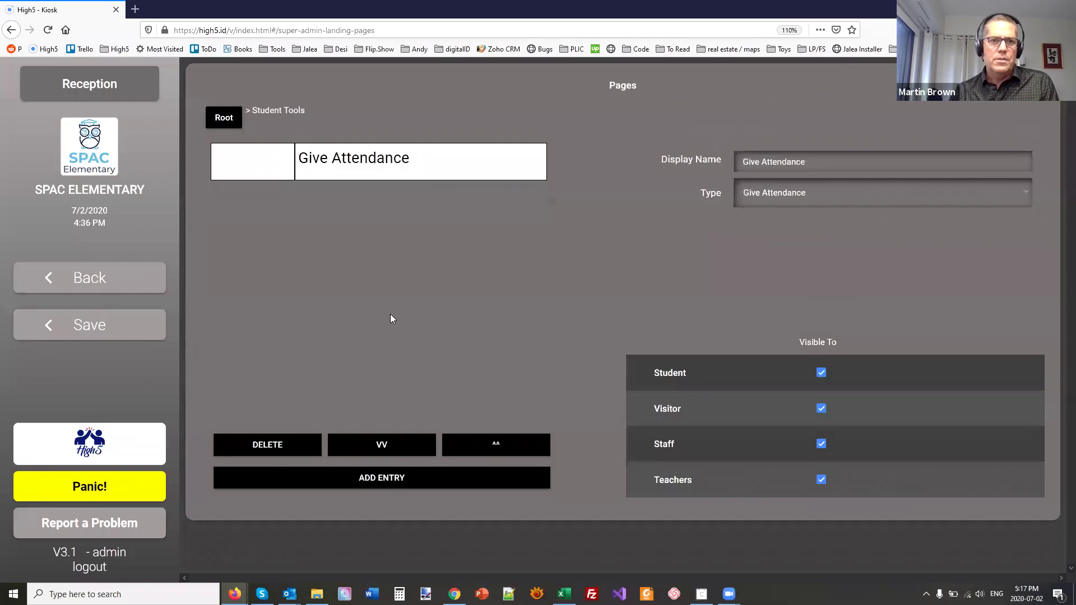
{"action": "left_click", "coordinate": [221, 119]}
Open the Shop folder and inspect the Buy a replacement ID card and Buy photos link URLs
{"action": "double_click", "coordinate": [325, 345]}
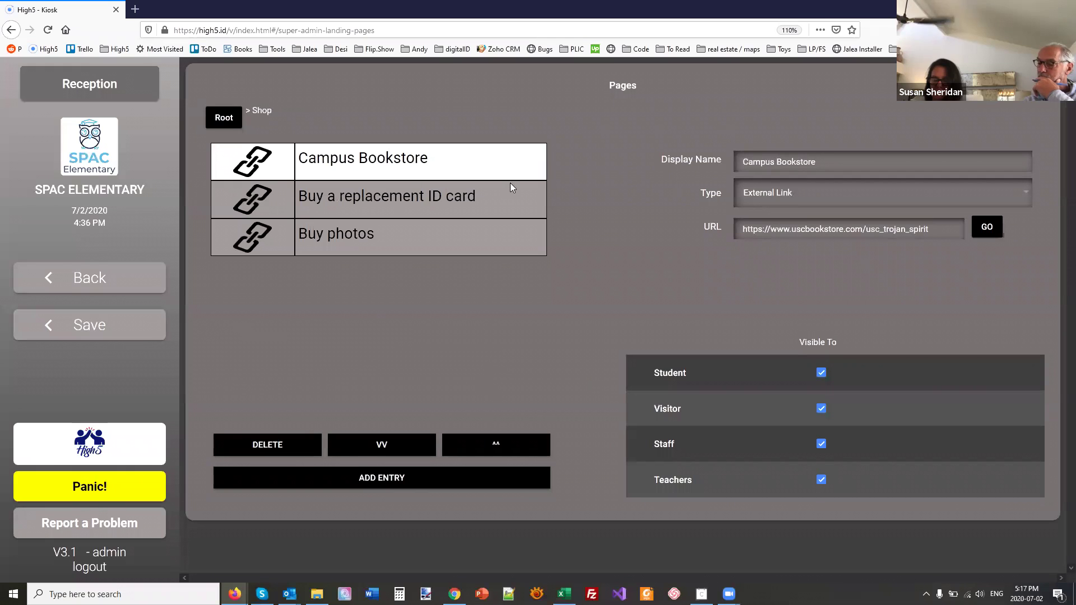
{"action": "left_click", "coordinate": [449, 201]}
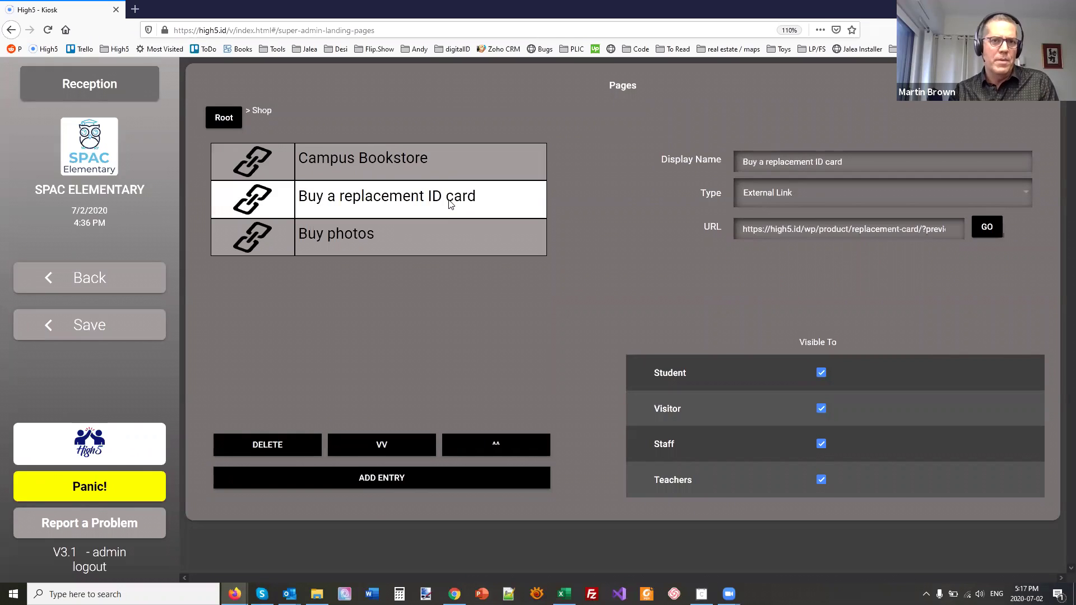
{"action": "left_click", "coordinate": [414, 249]}
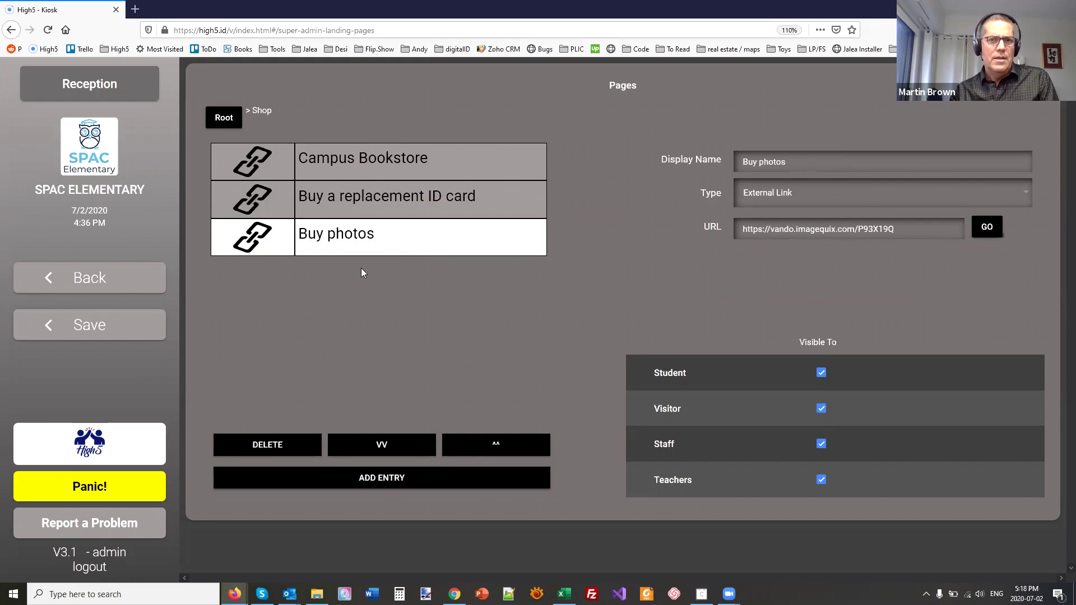
{"action": "left_click_drag", "start_coordinate": [897, 232], "coordinate": [590, 235]}
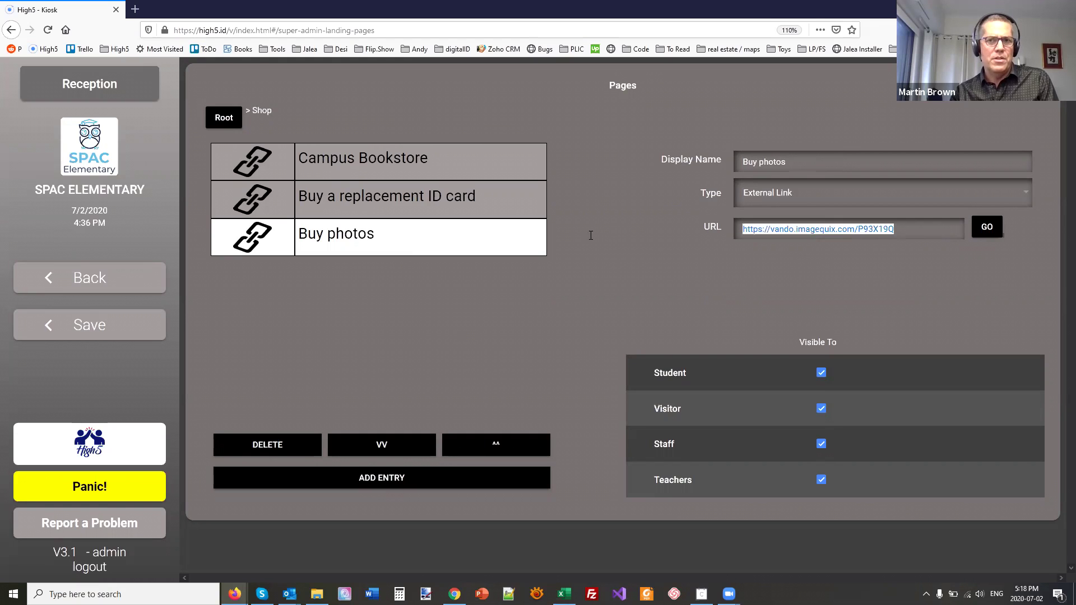
{"action": "left_click", "coordinate": [454, 328]}
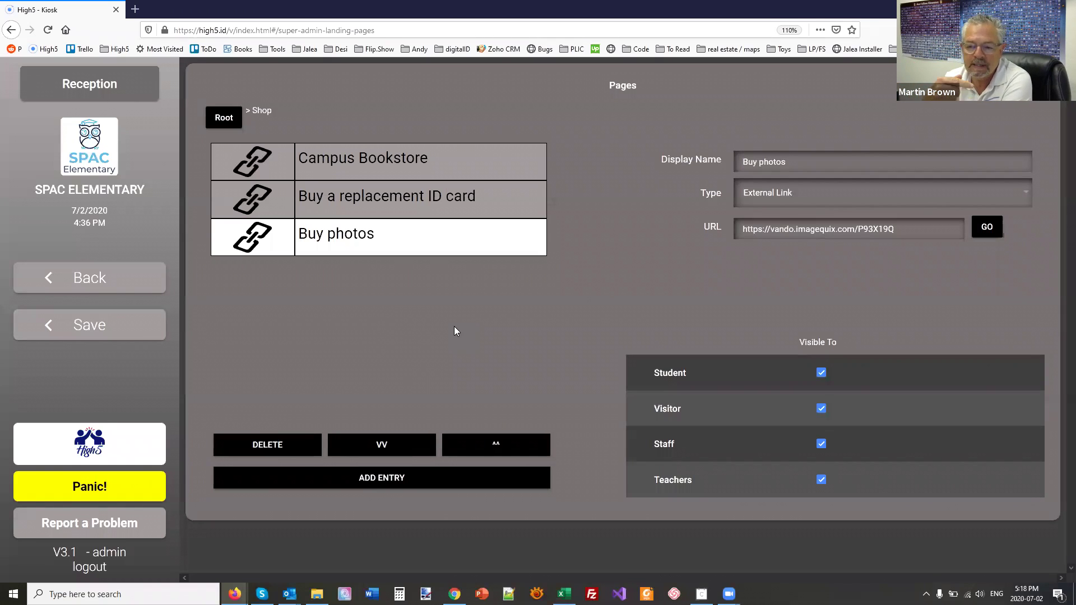
In the landing pages editor, add a root entry named 'Mental Health Care' of type External Link
{"action": "left_click", "coordinate": [112, 296]}
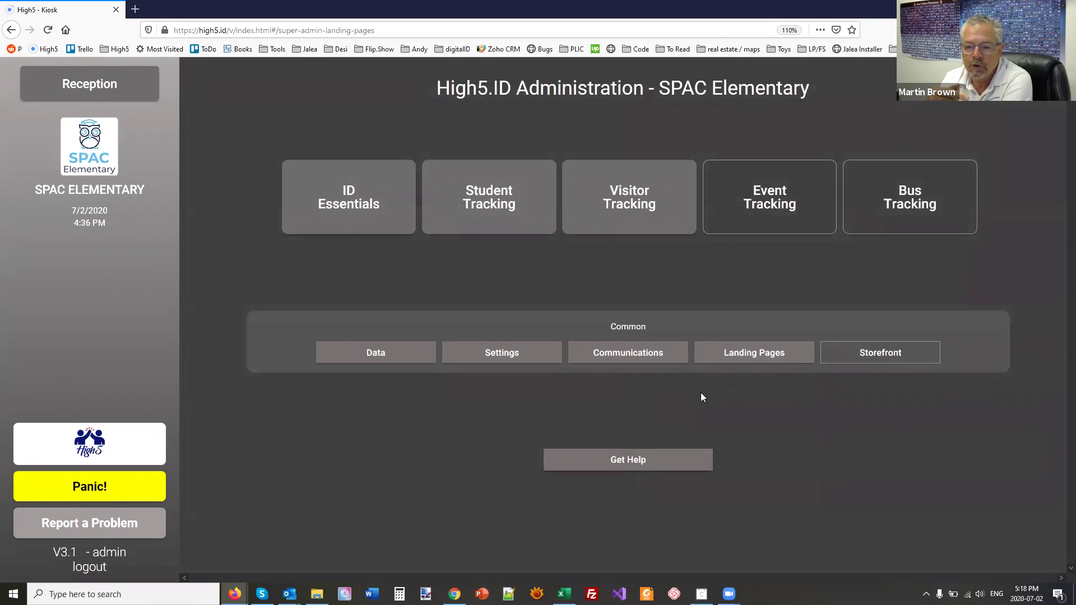
{"action": "left_click", "coordinate": [782, 354]}
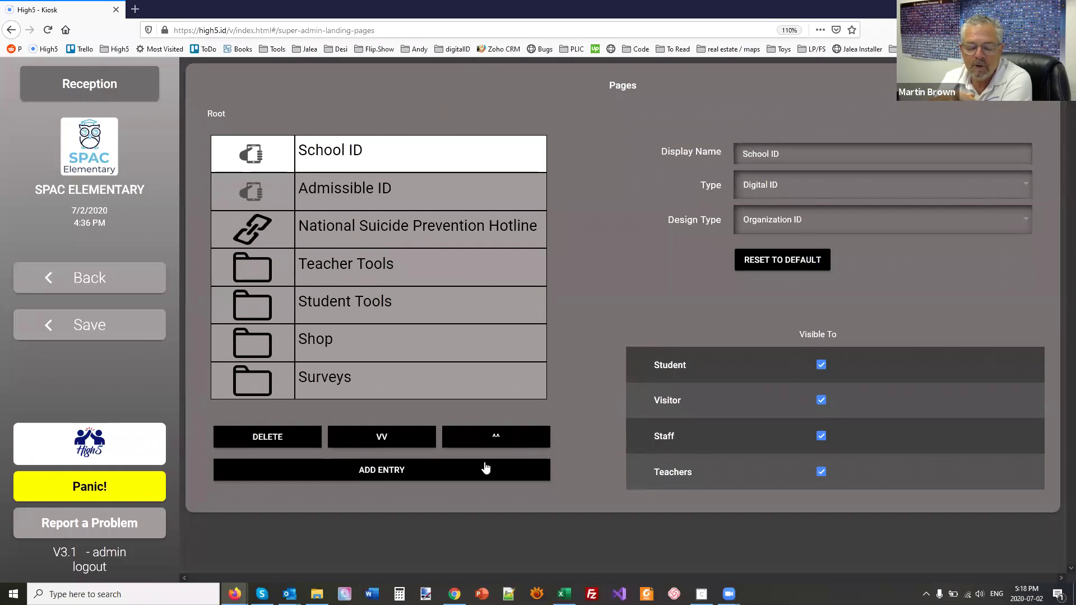
{"action": "left_click", "coordinate": [367, 472]}
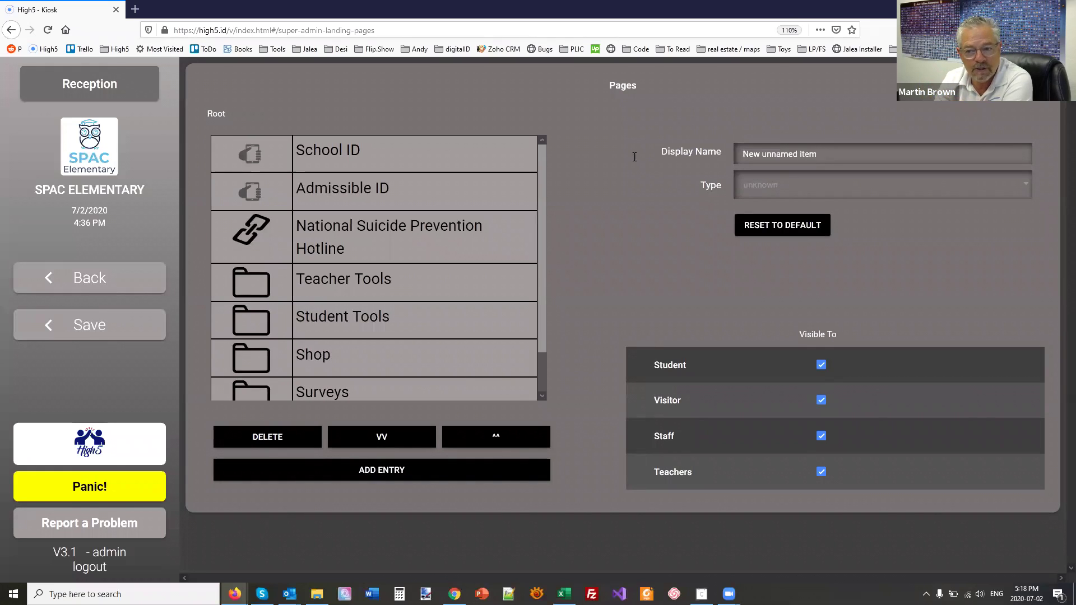
{"action": "left_click", "coordinate": [590, 156]}
{"action": "type", "text": "Ment"}
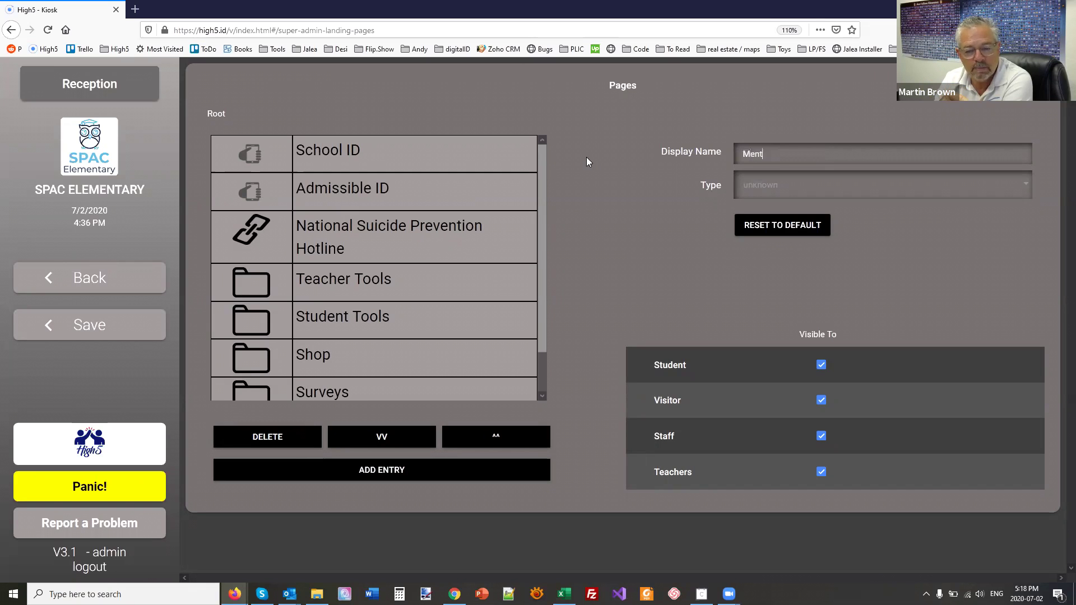
{"action": "type", "text": "al Health Care"}
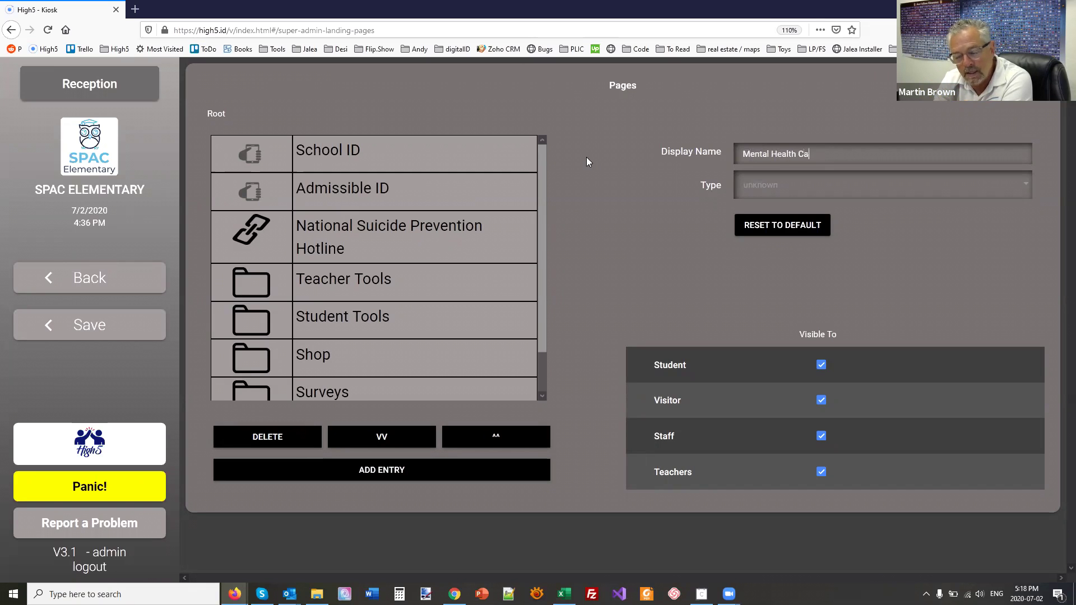
{"action": "left_click", "coordinate": [782, 191]}
{"action": "left_click", "coordinate": [792, 217]}
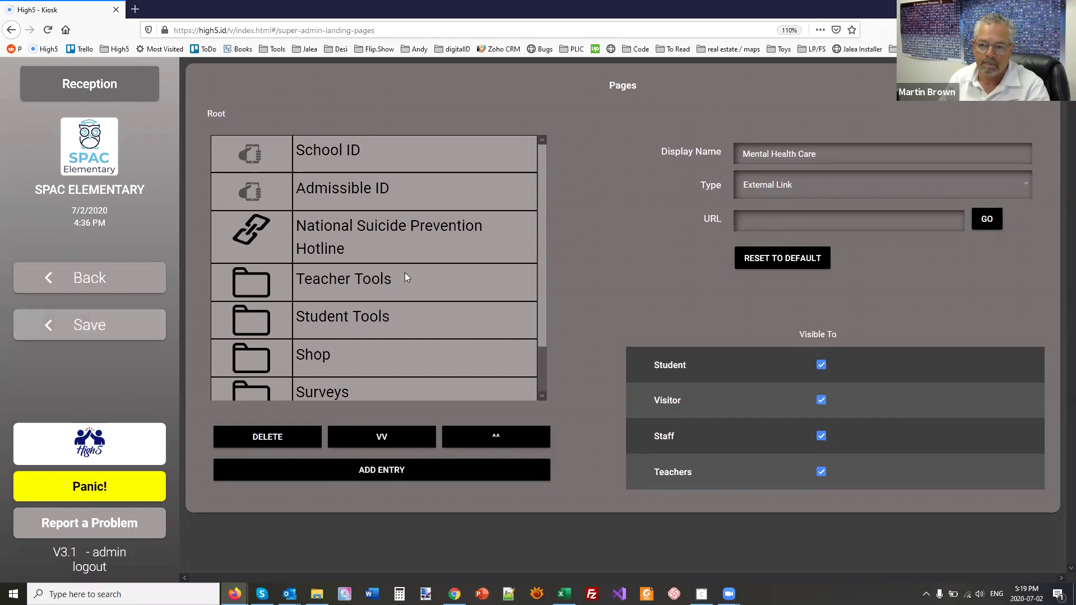
Move Mental Health Care up three rows to sit just below the National Suicide Prevention Hotline
{"action": "left_click", "coordinate": [415, 249]}
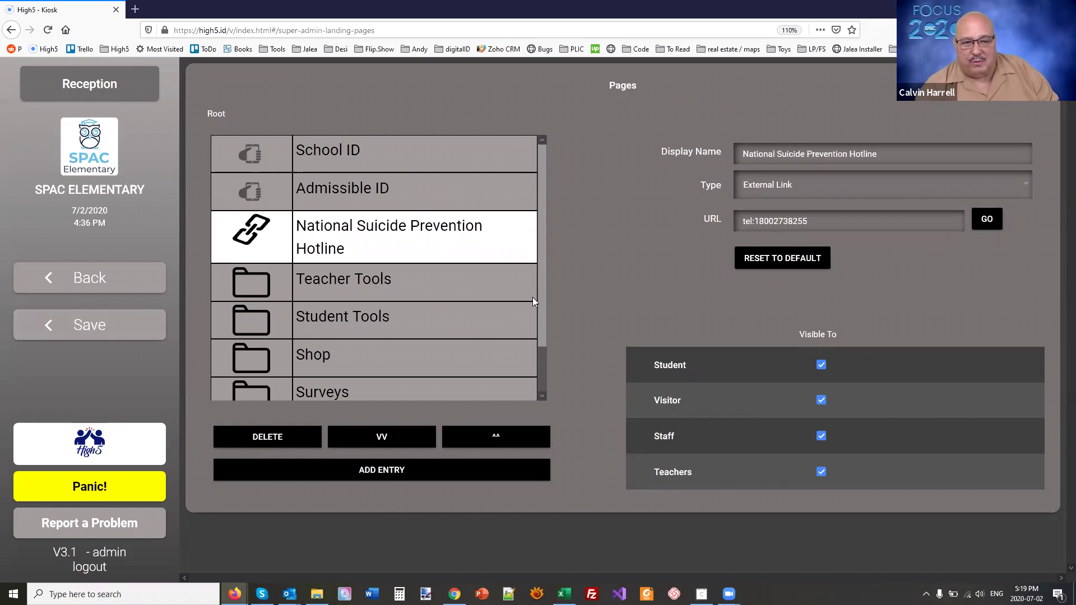
{"action": "scroll", "coordinate": [546, 323], "scroll_direction": "down", "scroll_amount": 2}
{"action": "left_click", "coordinate": [458, 384]}
{"action": "left_click", "coordinate": [485, 442]}
{"action": "left_click", "coordinate": [485, 442]}
{"action": "left_click", "coordinate": [484, 442]}
{"action": "left_click", "coordinate": [484, 442]}
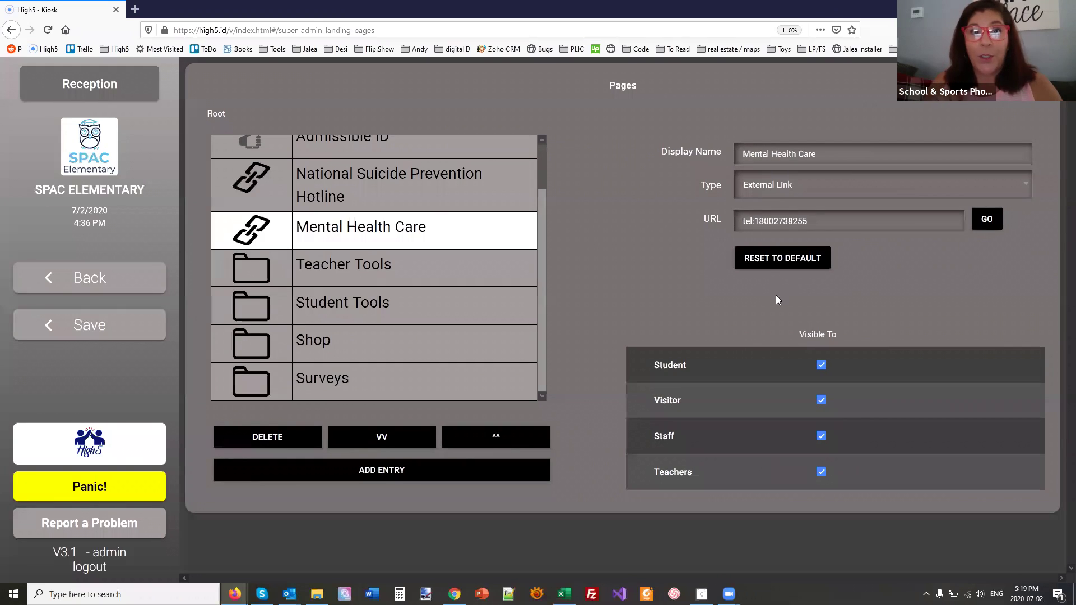
{"action": "left_click", "coordinate": [443, 189]}
{"action": "left_click", "coordinate": [423, 228]}
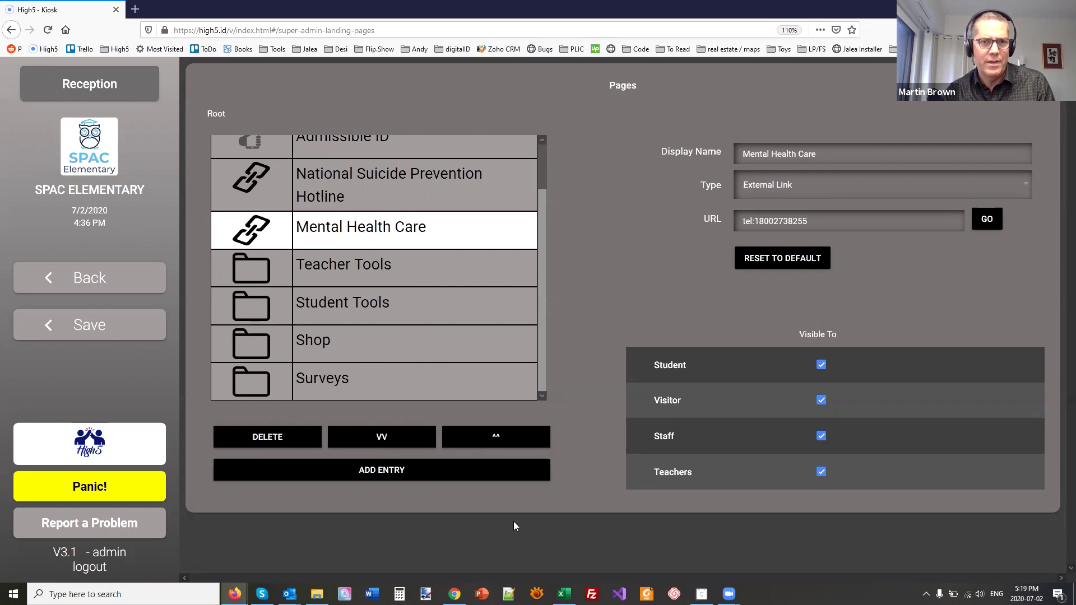
{"action": "left_click", "coordinate": [103, 322]}
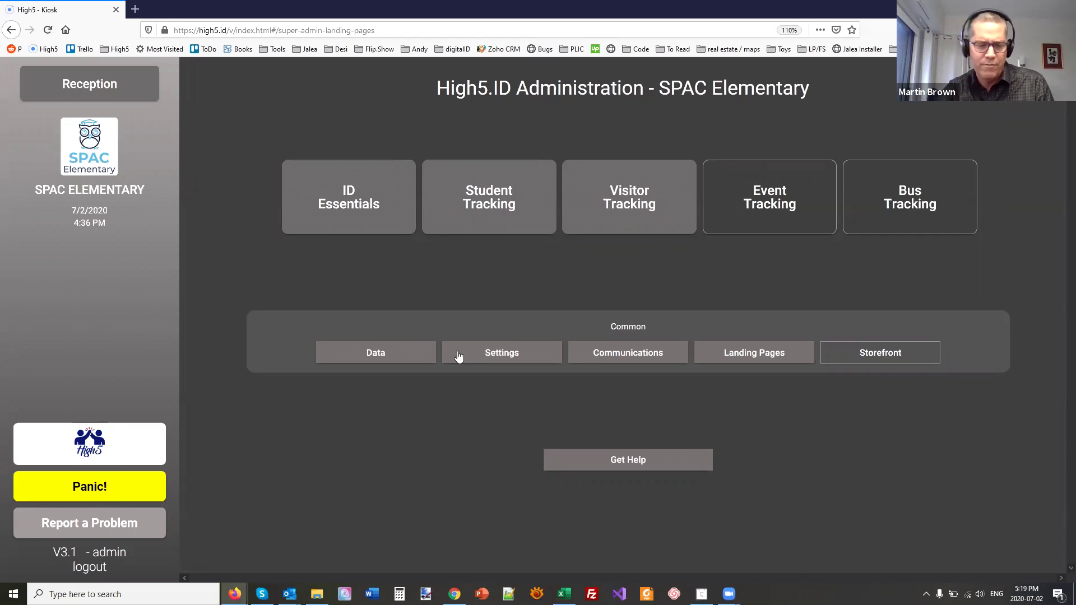
{"action": "left_click", "coordinate": [769, 353]}
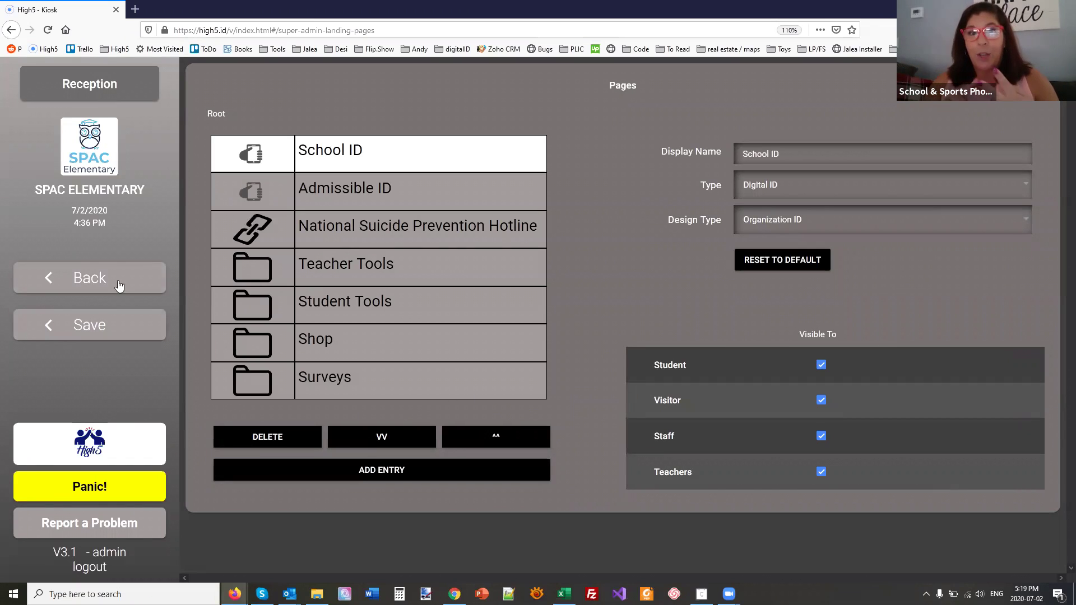
{"action": "left_click", "coordinate": [98, 280]}
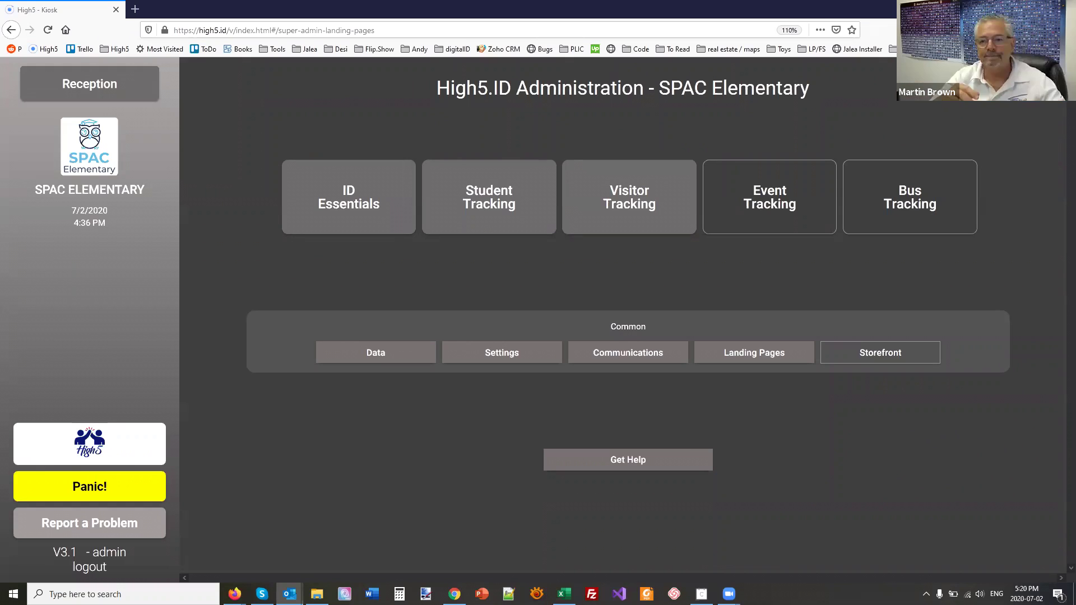
{"action": "left_click", "coordinate": [456, 465]}
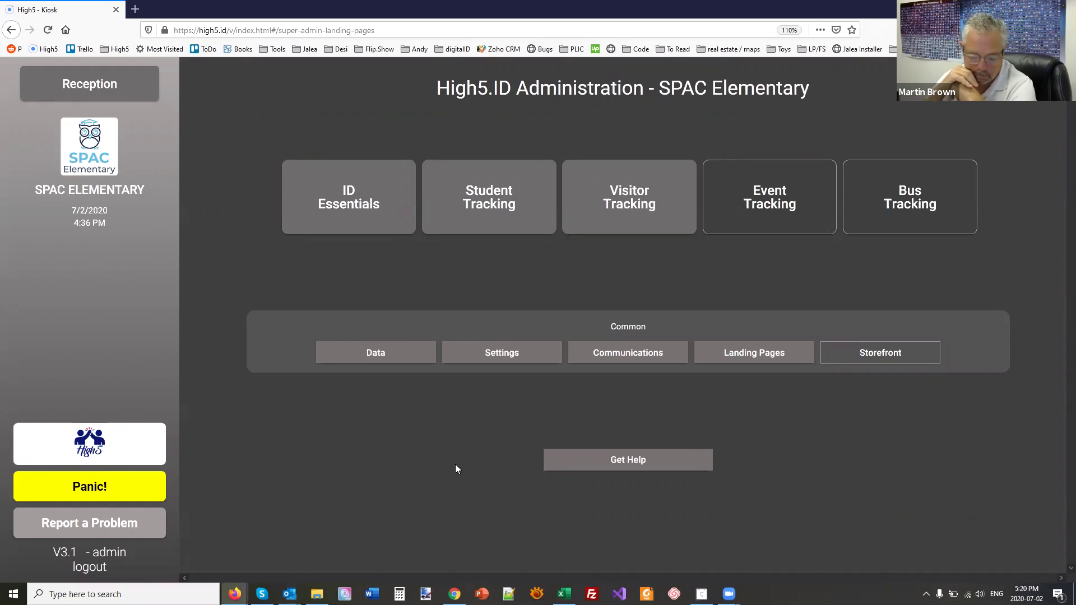